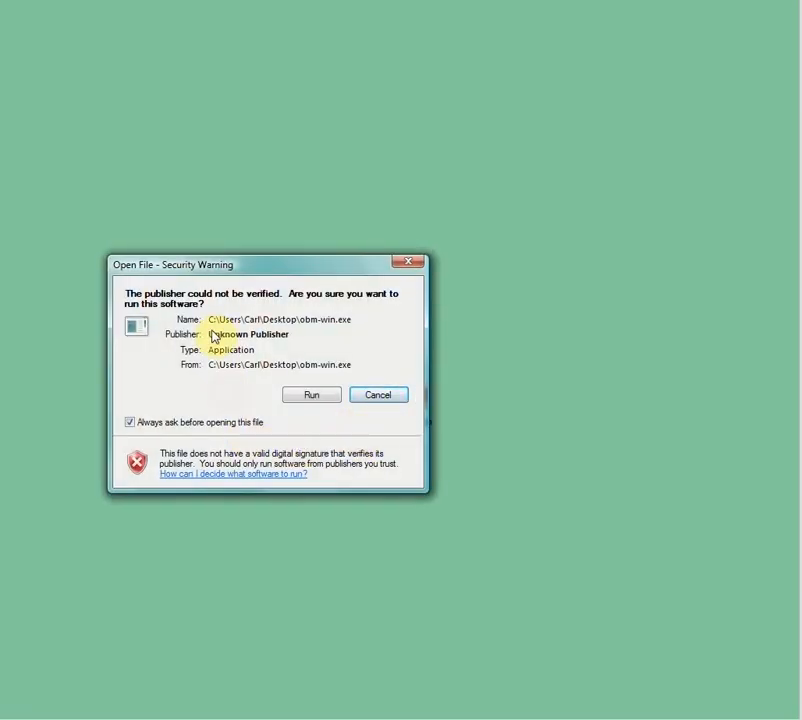
Run the obm-win.exe installer with English as the setup language and accept the license agreement
click(312, 398)
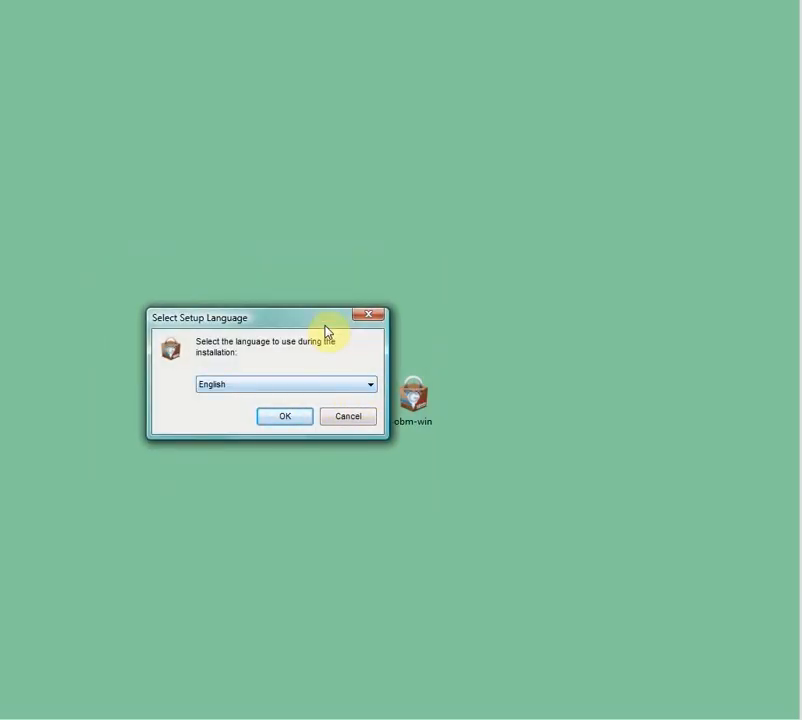
click(281, 419)
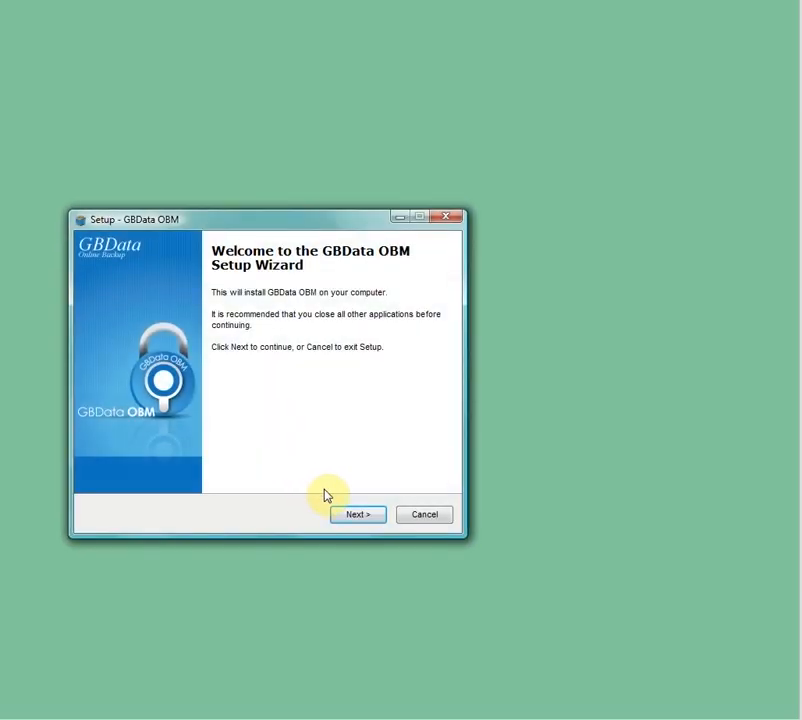
click(358, 515)
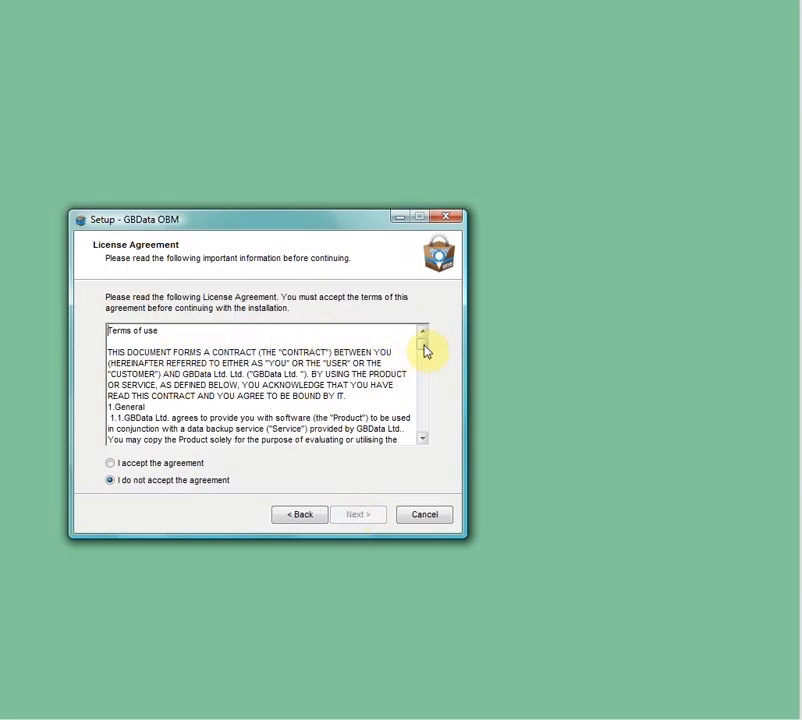
mouse_move(426, 349)
mouse_down()
mouse_move(419, 440)
mouse_move(426, 344)
mouse_up()
click(203, 467)
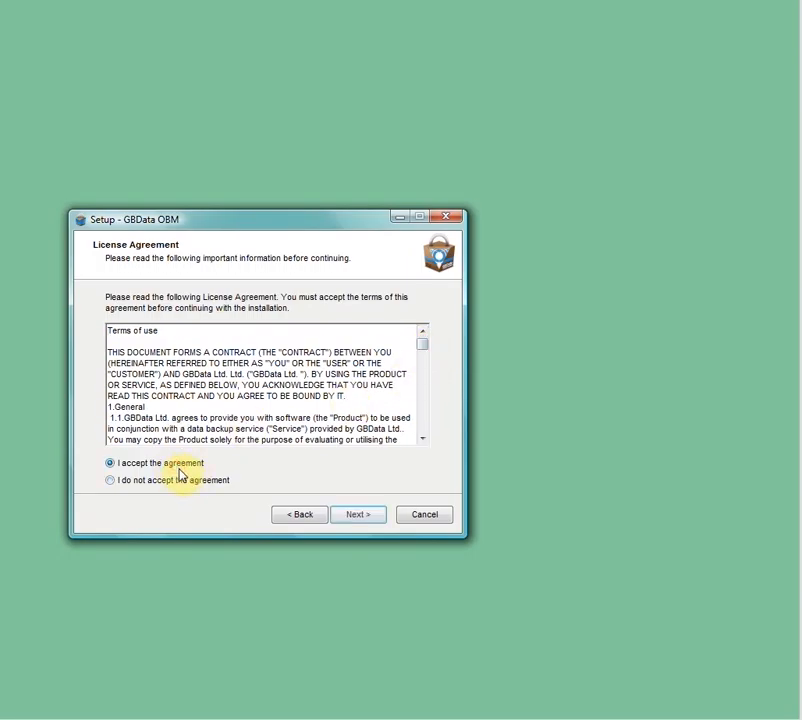
click(350, 520)
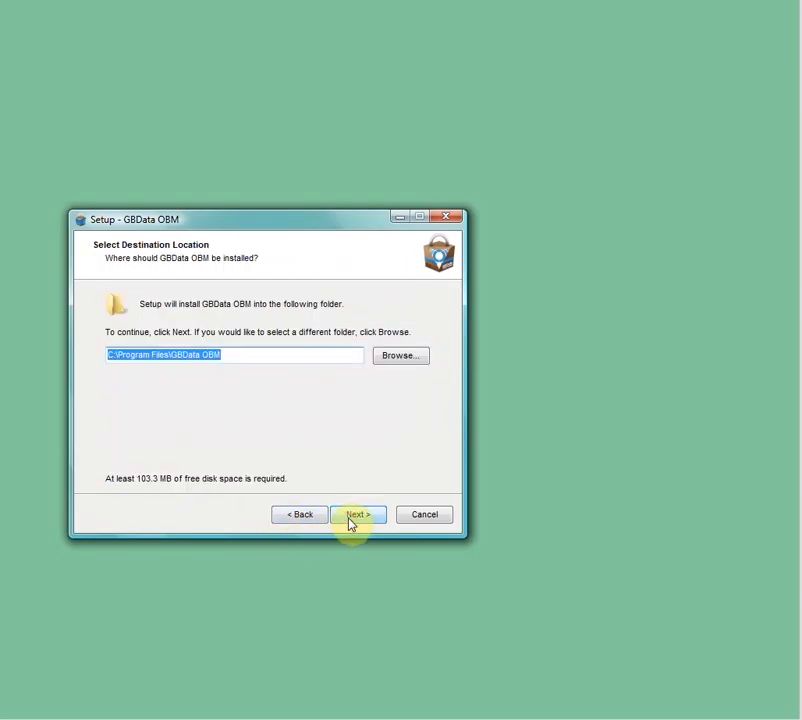
Install GBData OBM into the existing C:\Program Files\GBData OBM folder for anyone who uses this computer, and launch it when finishing setup
click(281, 352)
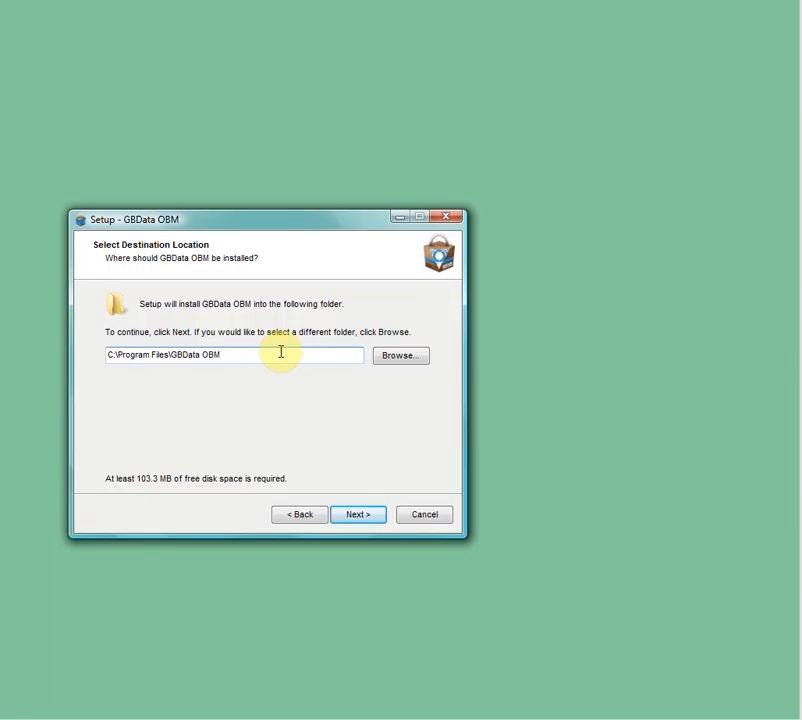
click(350, 516)
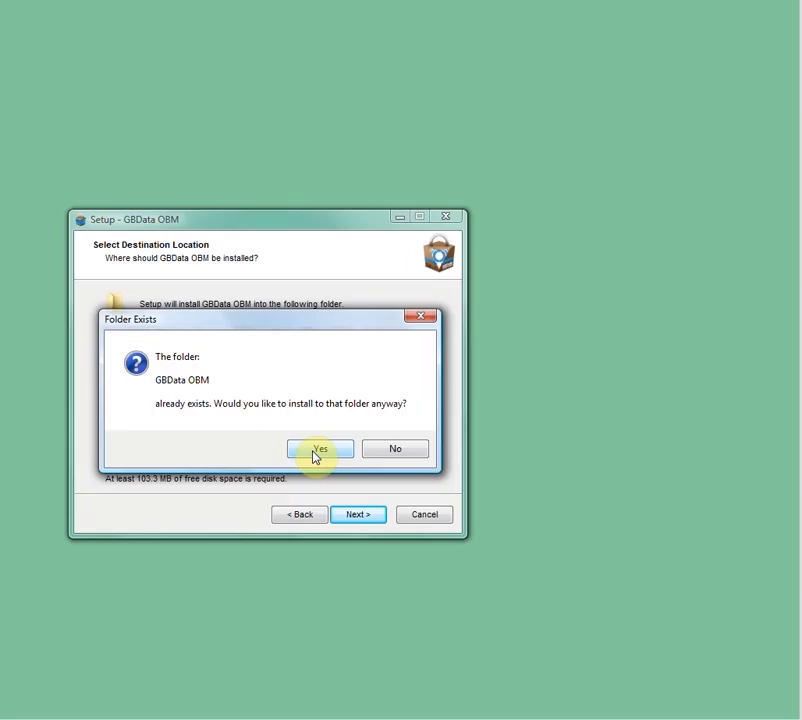
click(316, 452)
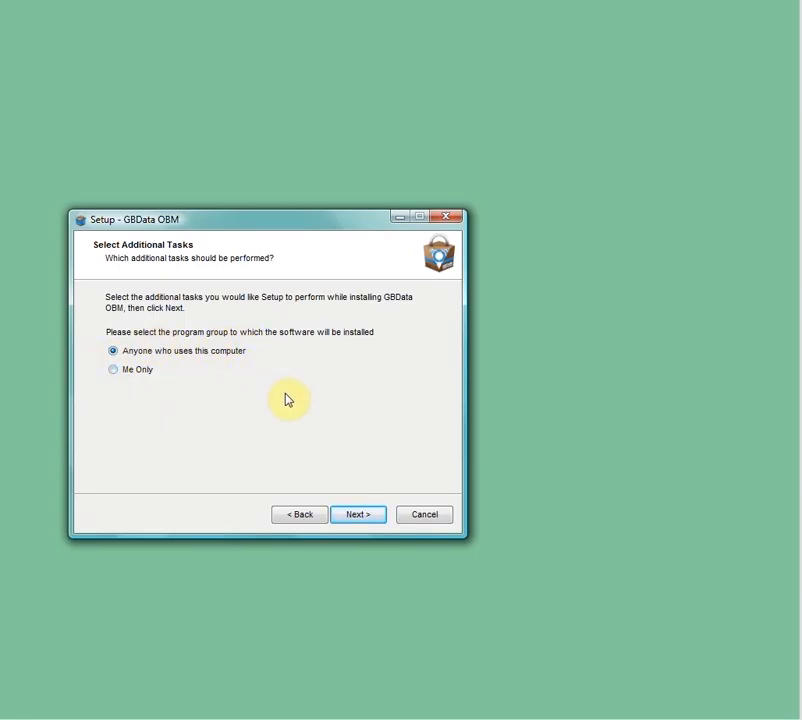
click(350, 516)
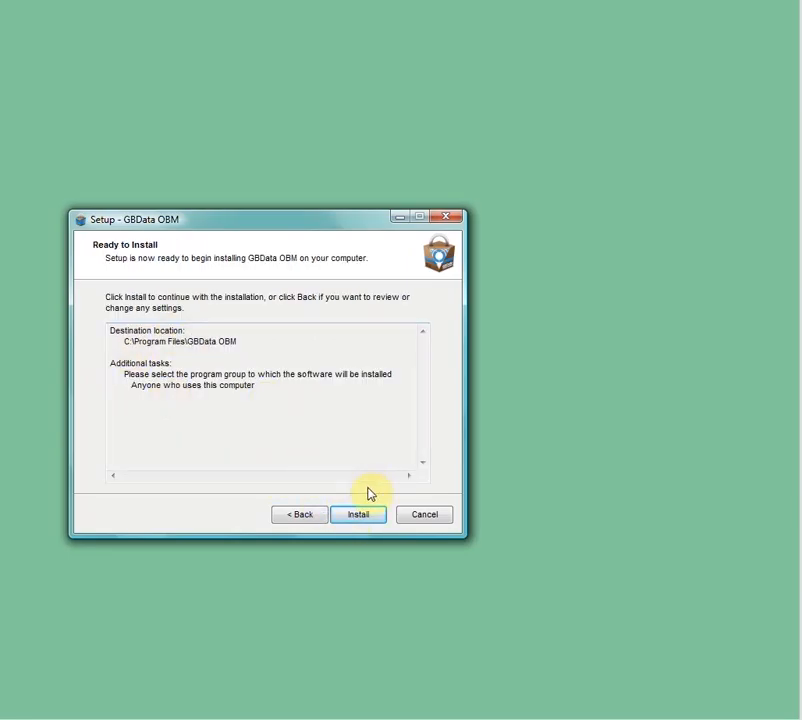
click(360, 517)
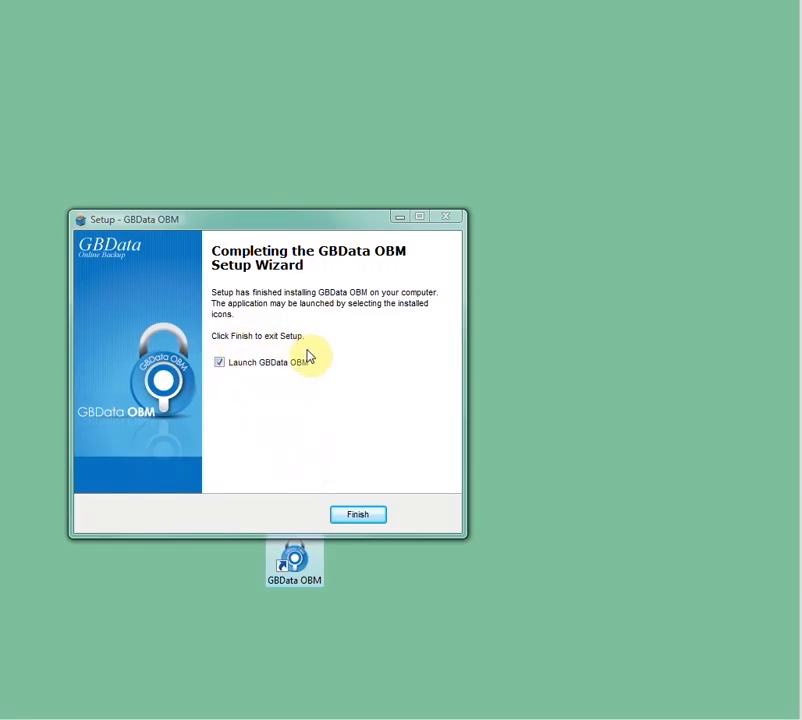
click(357, 516)
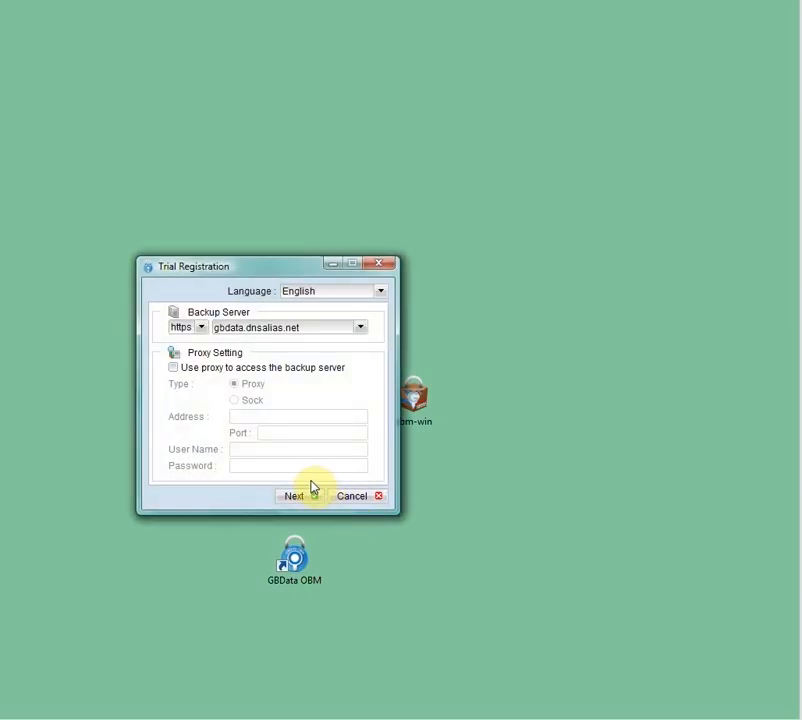
Keep the https backup server gbdata.dnsalias.net without a proxy, and enter the trial login name test with the account password and its confirmation
drag(277, 272, 267, 217)
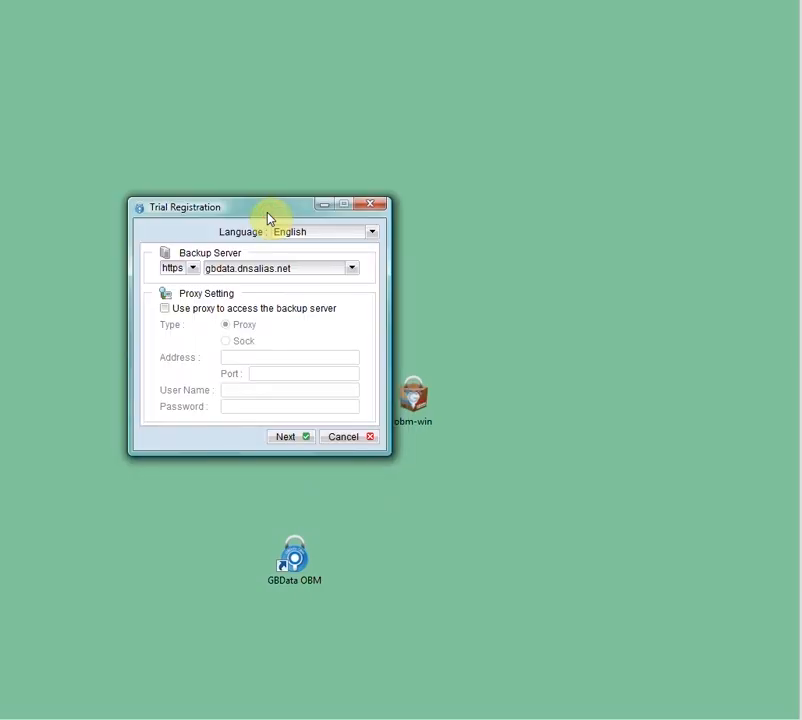
click(289, 440)
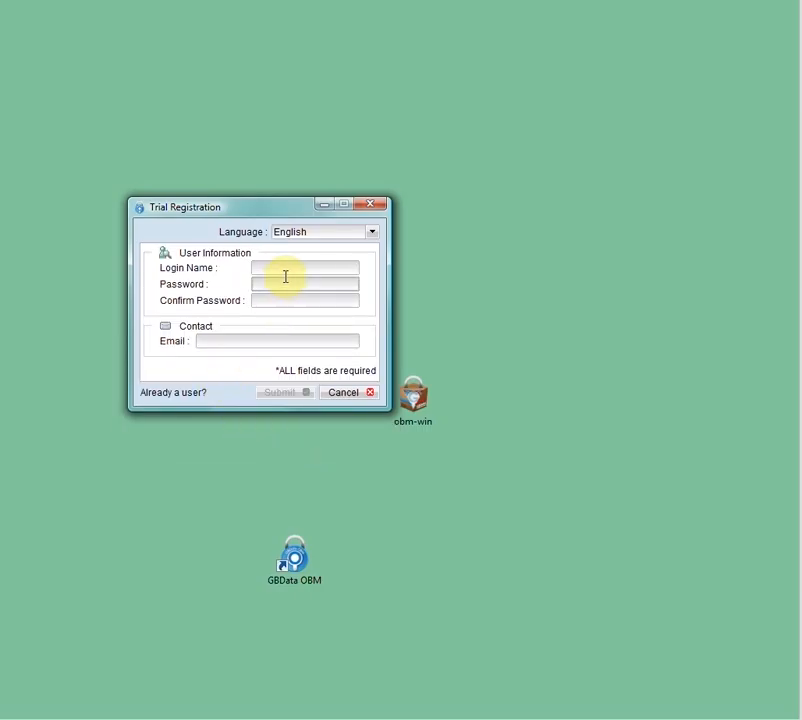
click(278, 266)
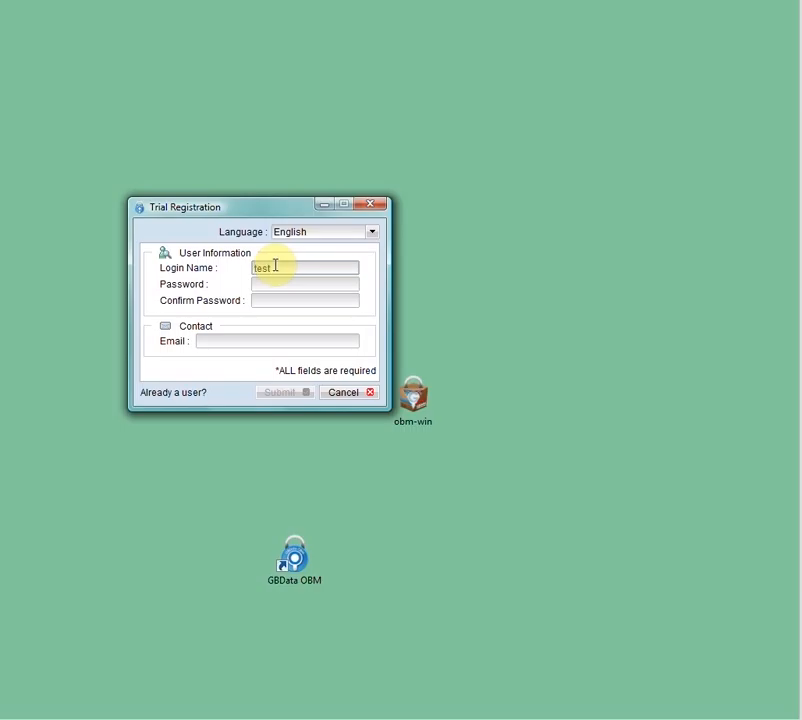
click(279, 283)
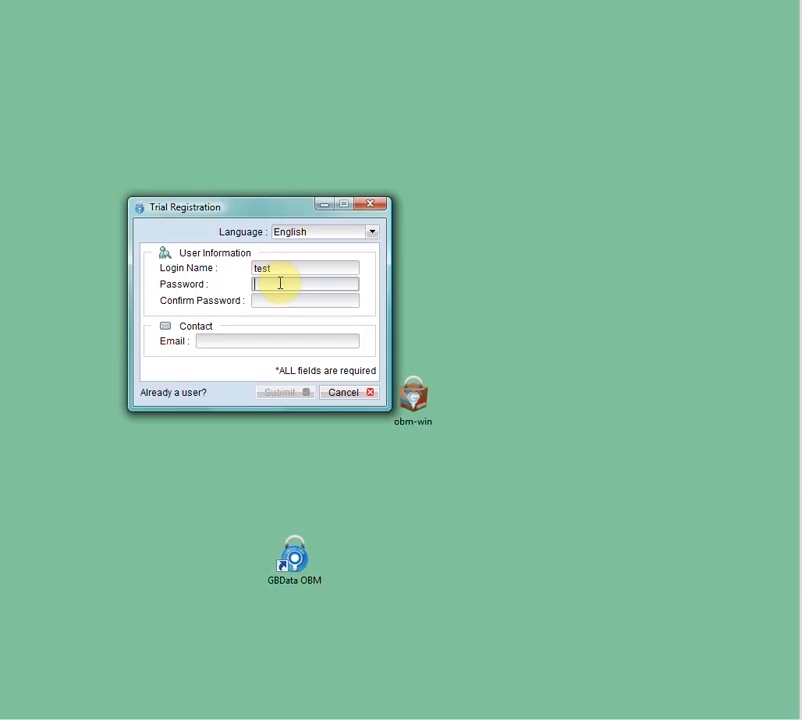
text(testtest)
key(Tab)
text(tes)
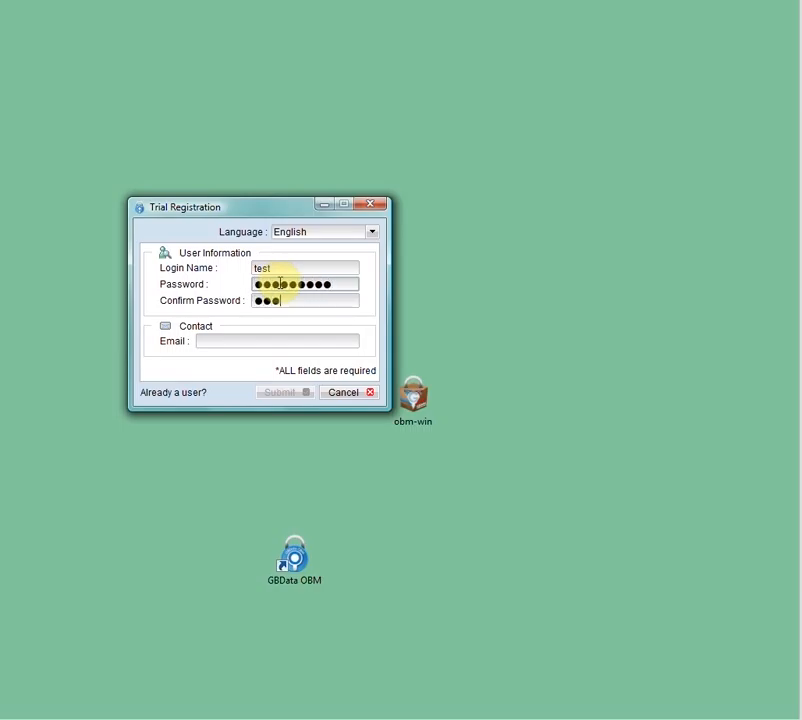
text(ttest1)
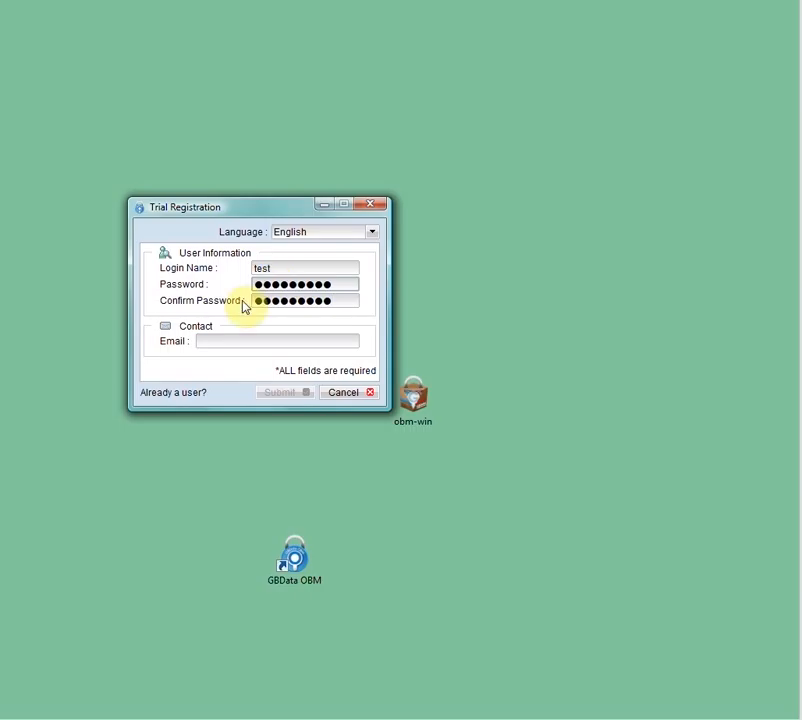
Fill in the contact's e-mail and submit the trial registration
click(211, 341)
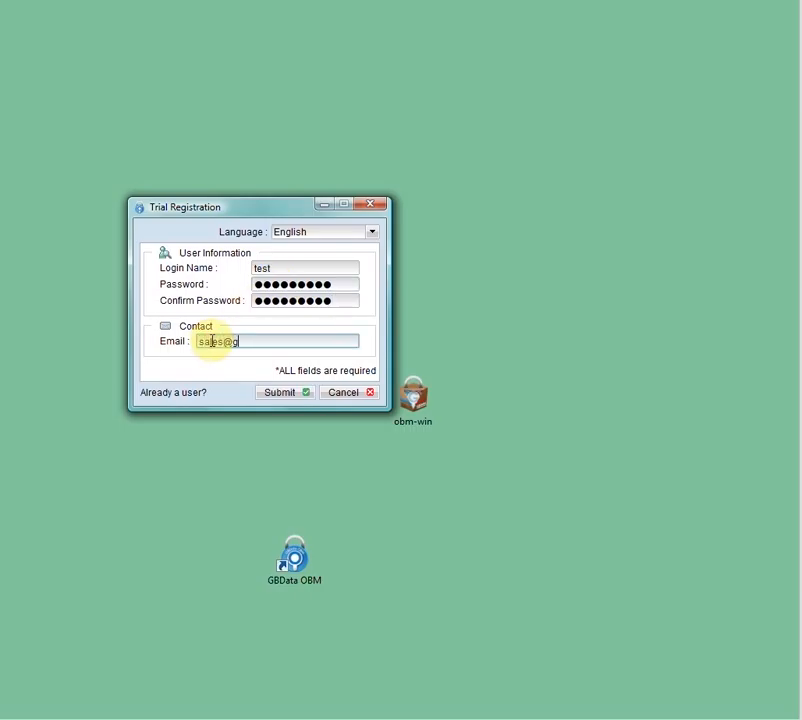
click(279, 396)
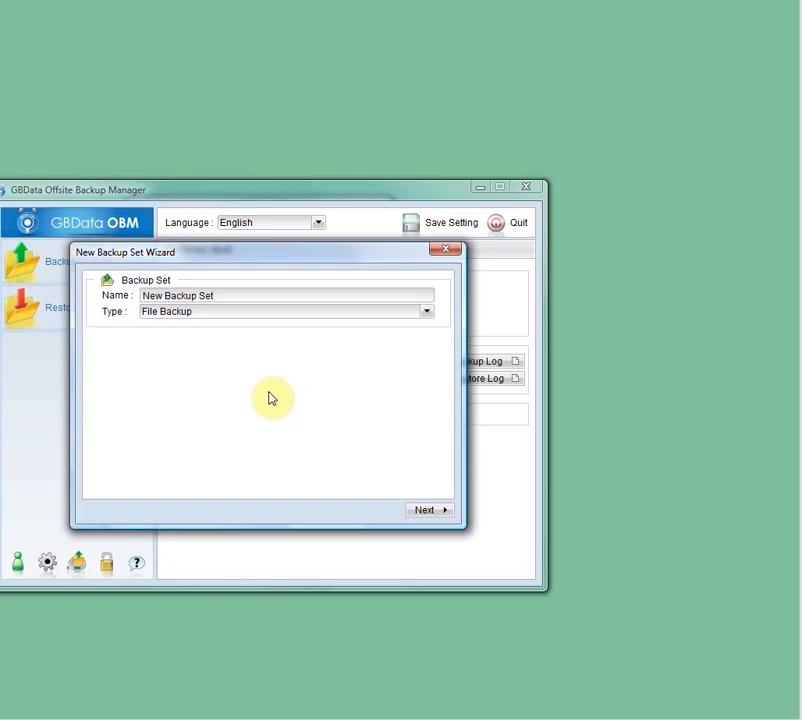
Name the new backup set Files and use File Backup as its type
click(328, 188)
click(414, 187)
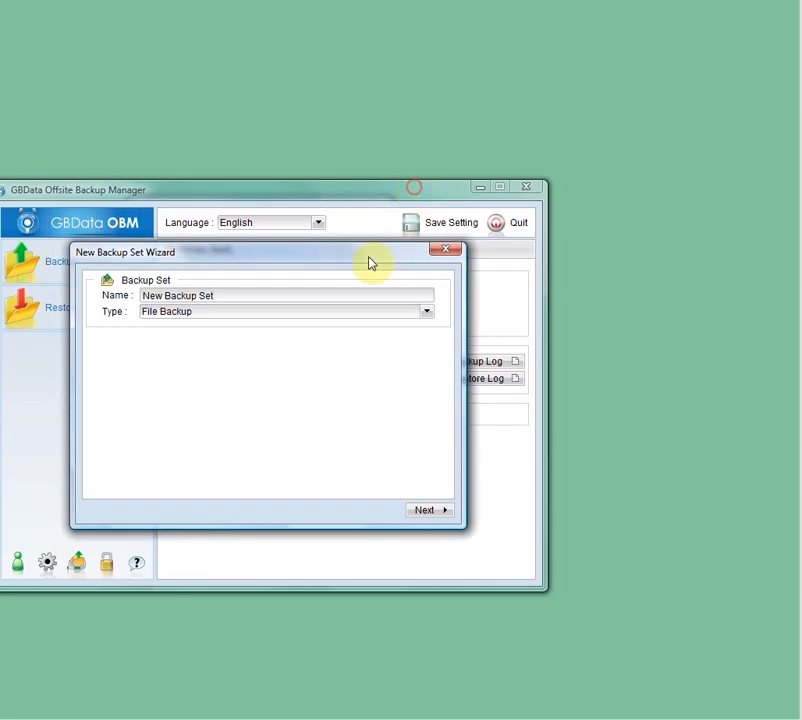
drag(370, 262, 455, 259)
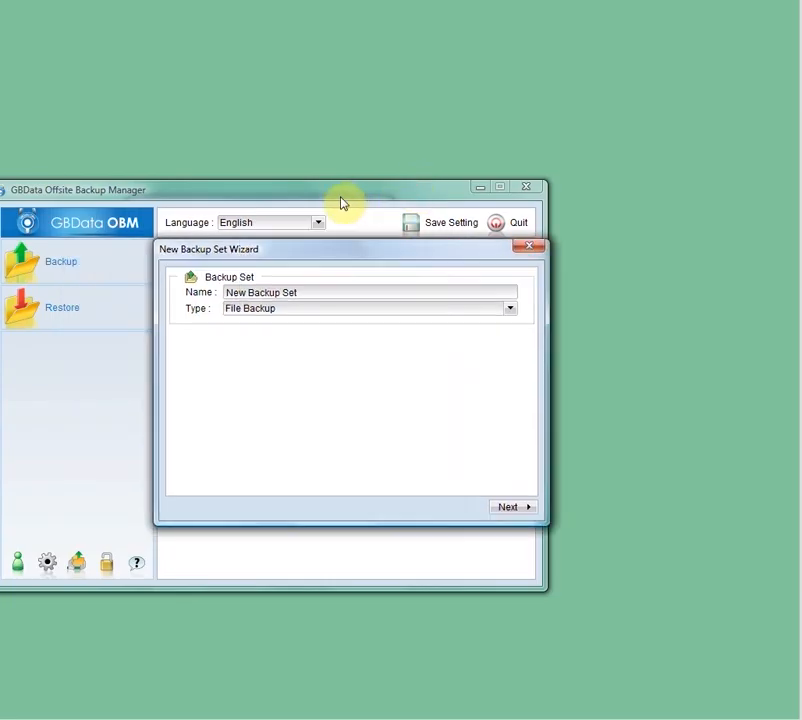
click(314, 293)
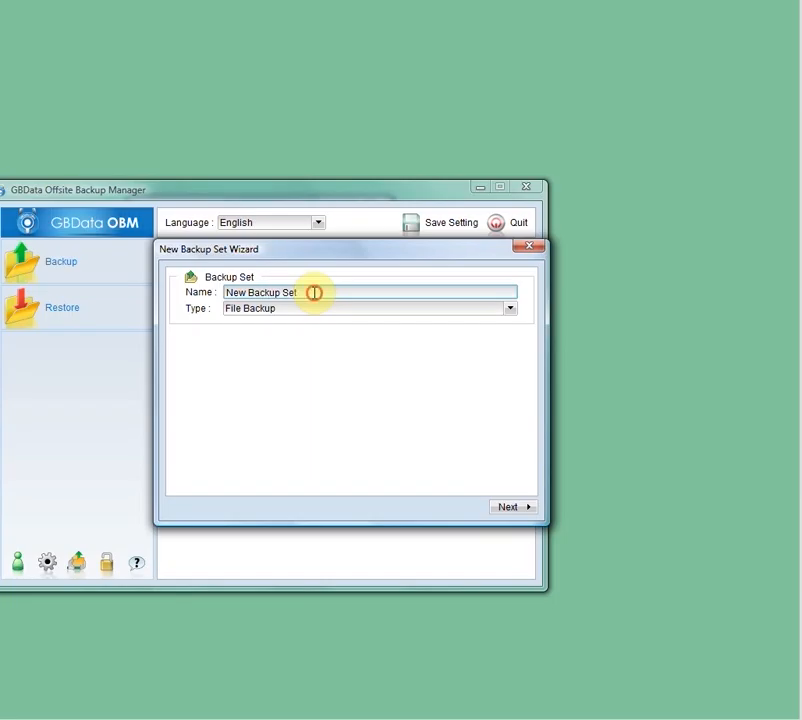
drag(314, 293, 197, 290)
drag(328, 290, 122, 288)
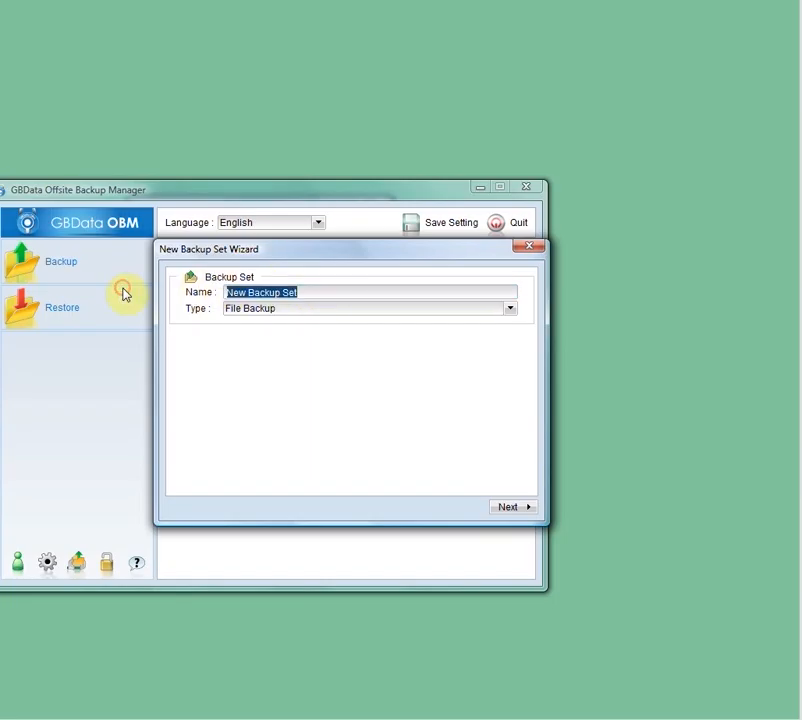
text(Files)
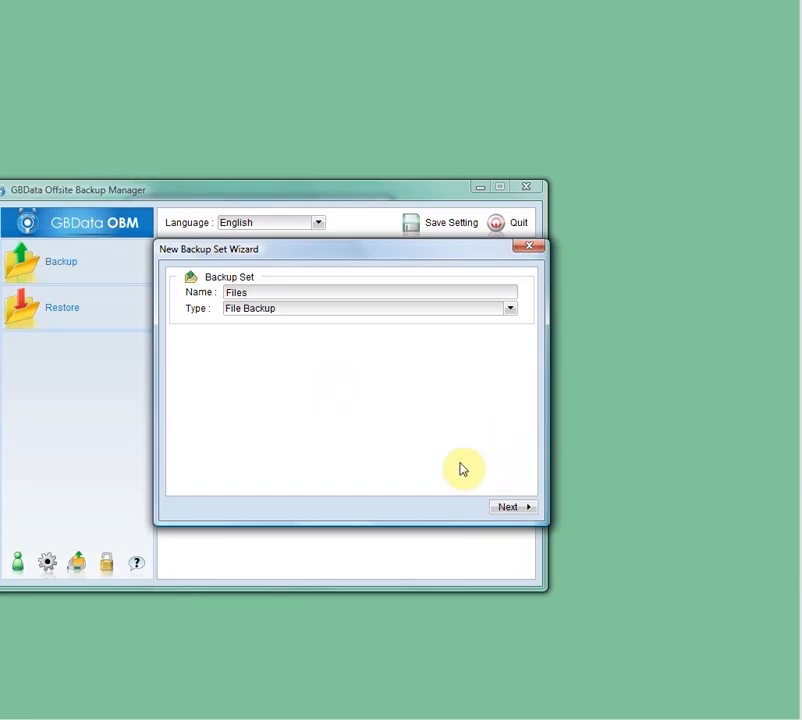
click(509, 309)
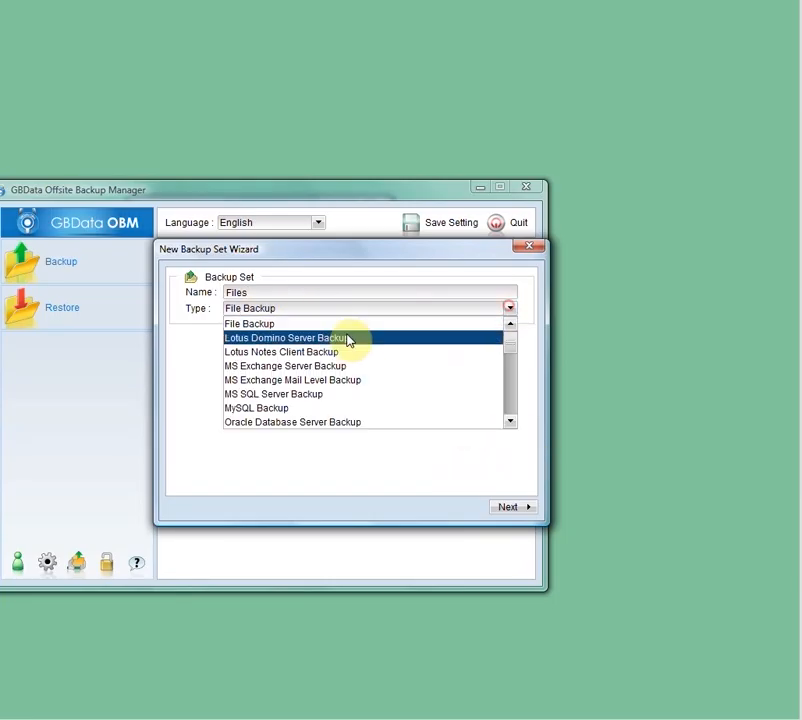
click(277, 323)
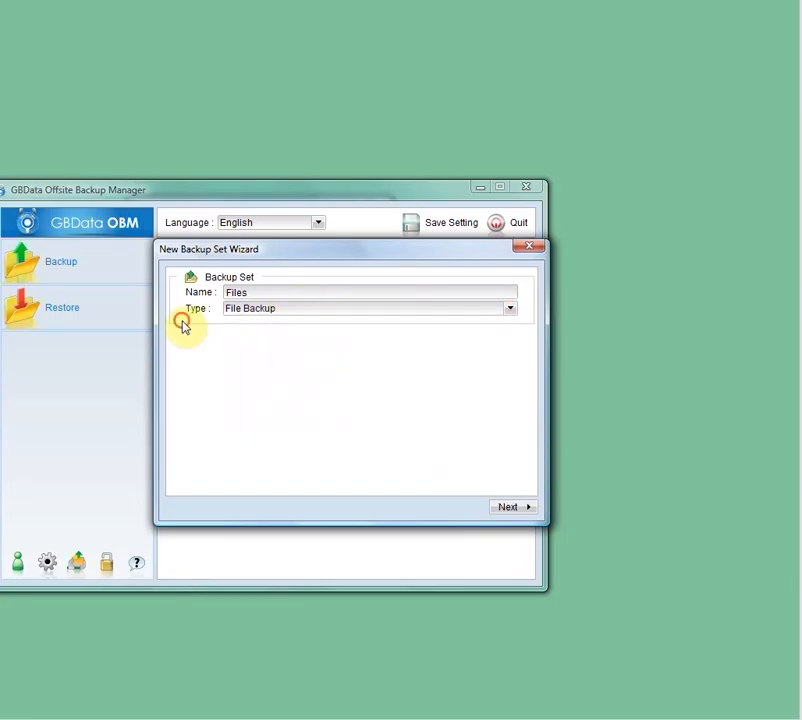
click(502, 509)
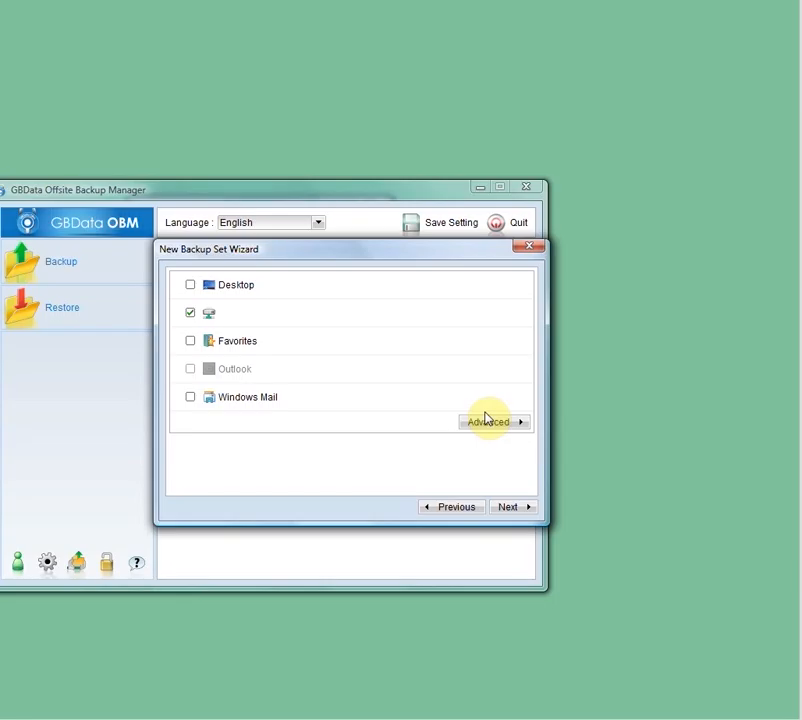
Keep the preselected backup source, set the daily schedule to start at 18:05, and finish the backup set with default encryption
click(501, 508)
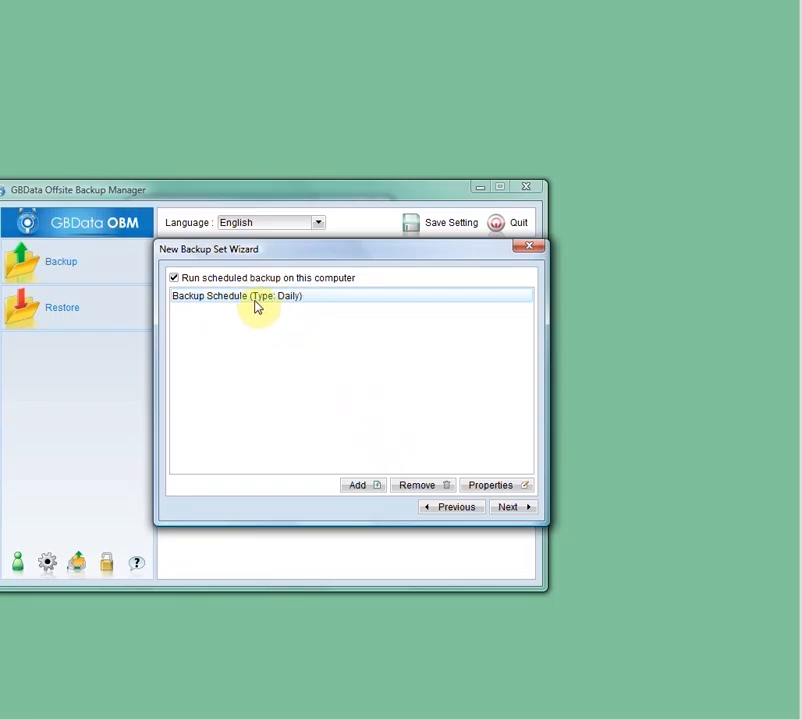
click(478, 487)
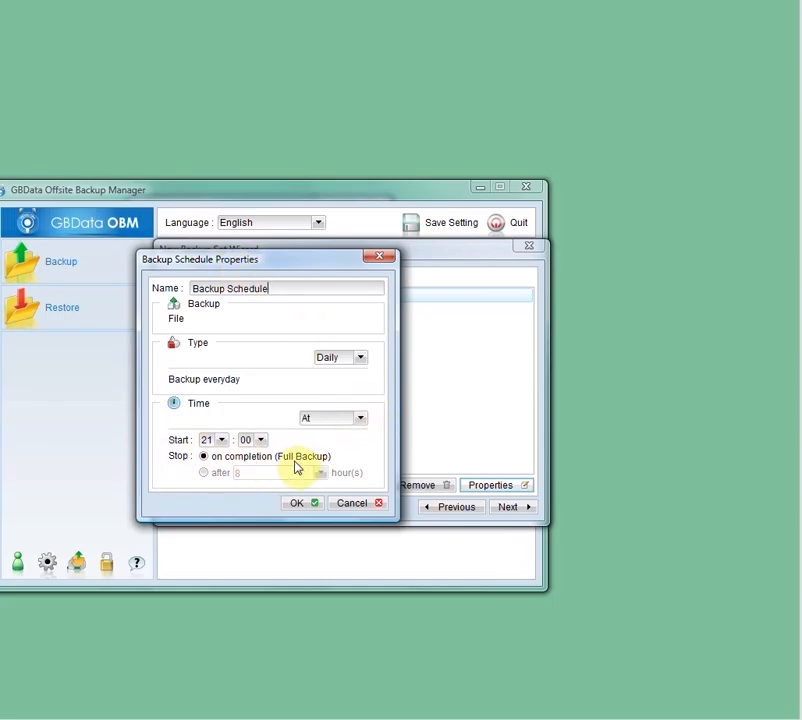
click(224, 443)
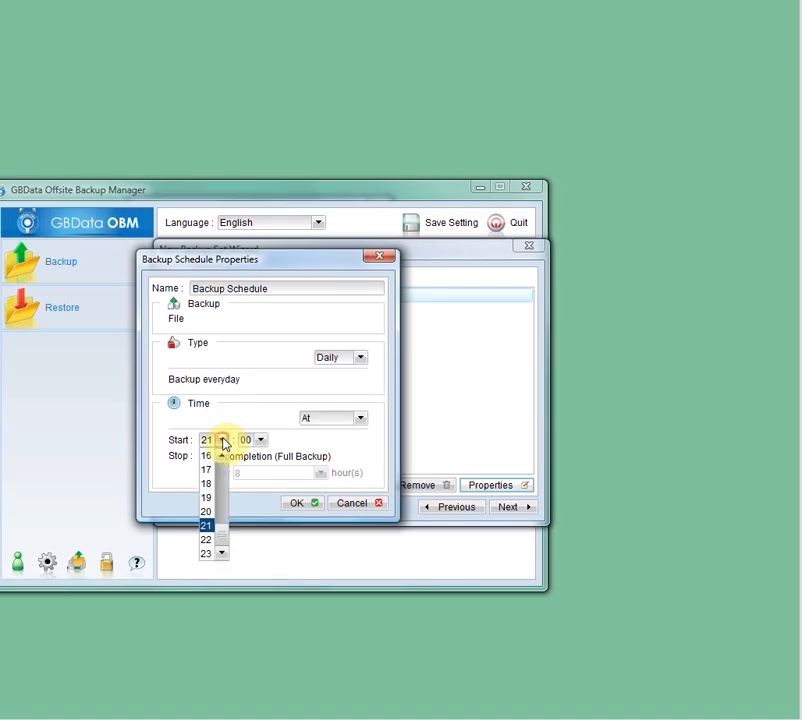
scroll(223, 479, up, 2)
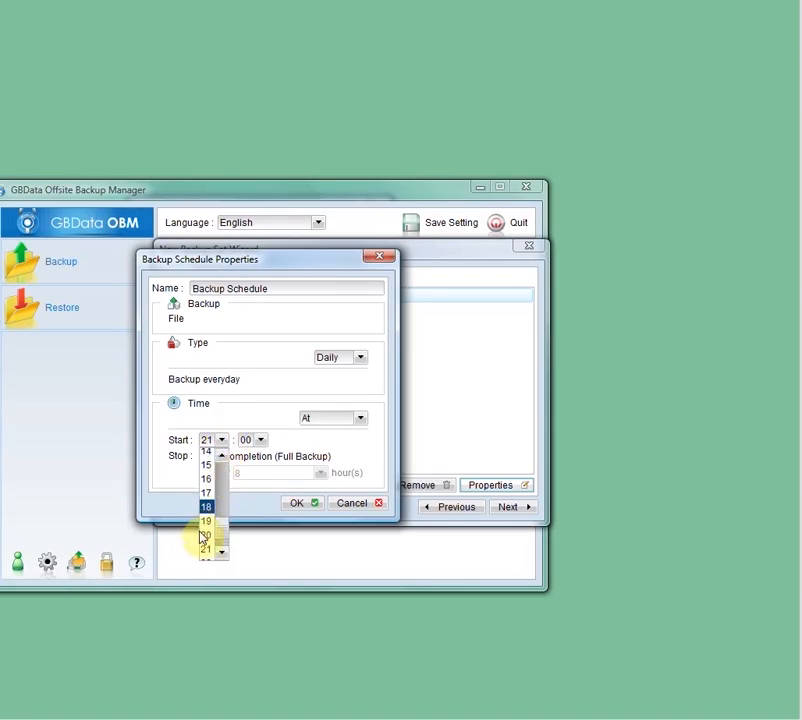
click(207, 507)
click(260, 440)
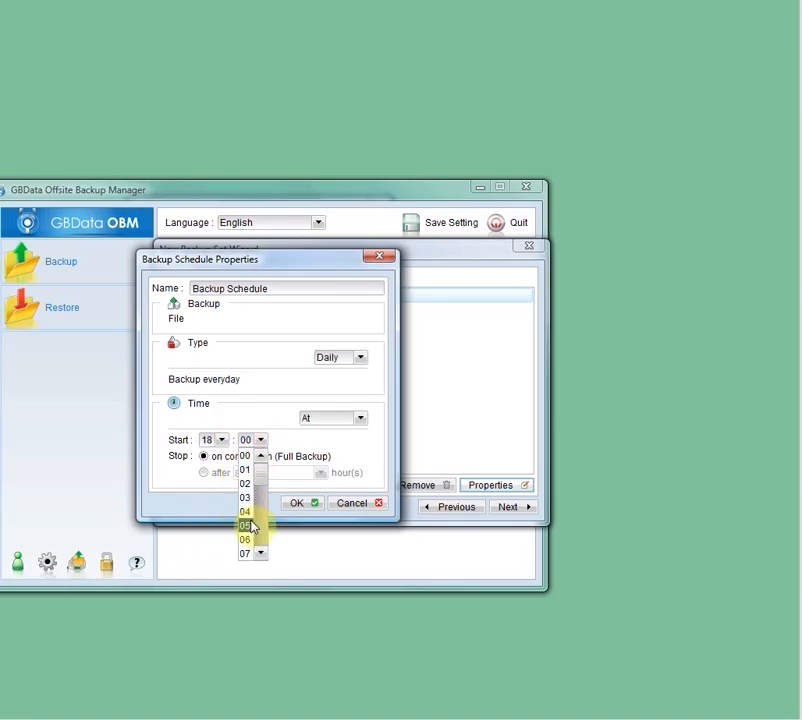
click(250, 524)
click(308, 512)
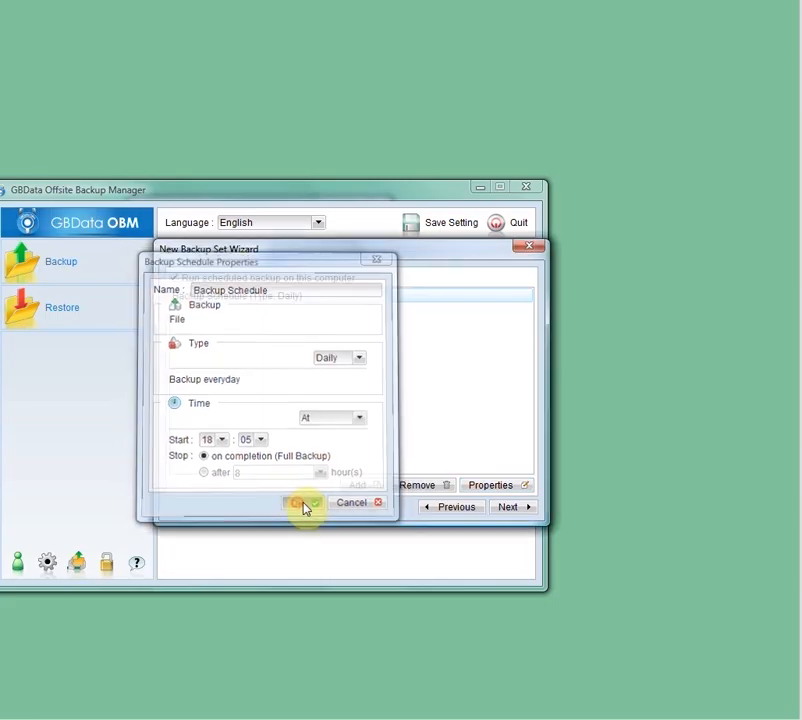
click(518, 512)
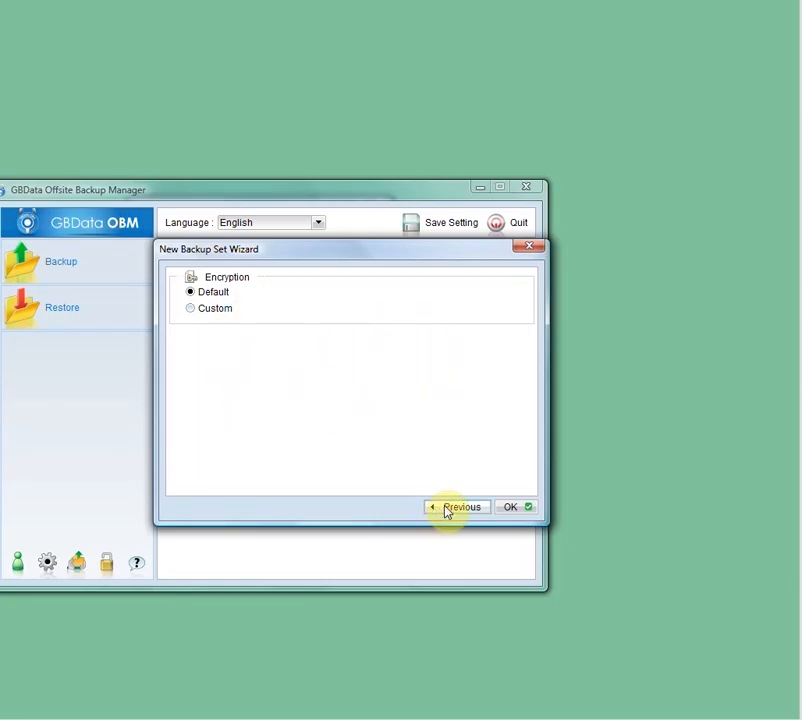
click(513, 509)
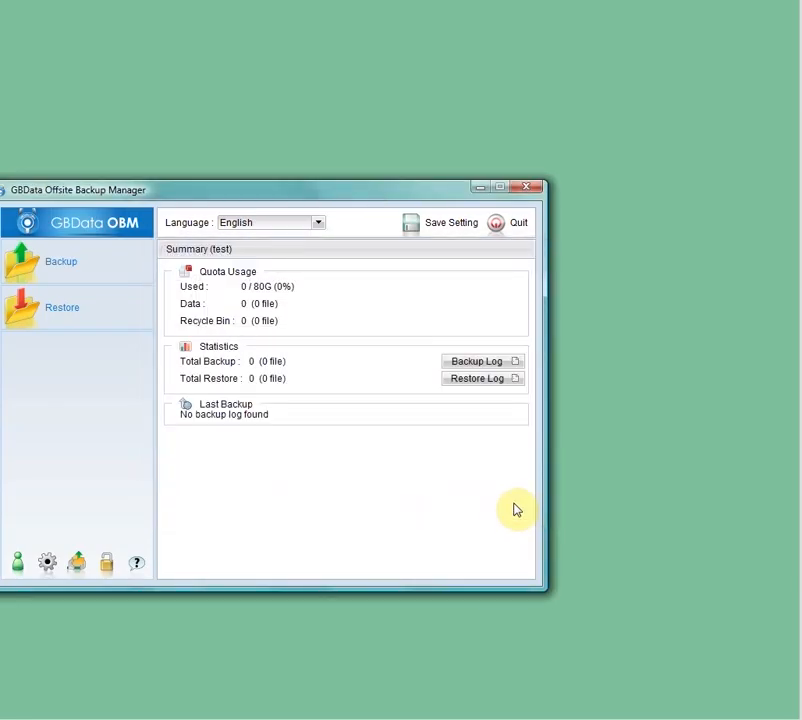
Save the backup settings and quit the backup manager, agreeing to save the backup set settings to the backup server
drag(390, 188, 470, 178)
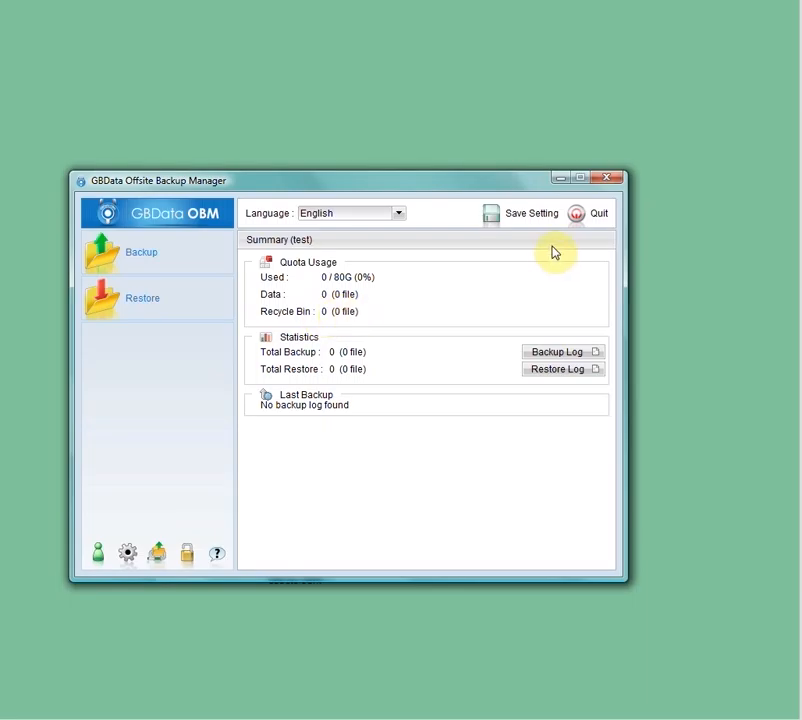
click(502, 217)
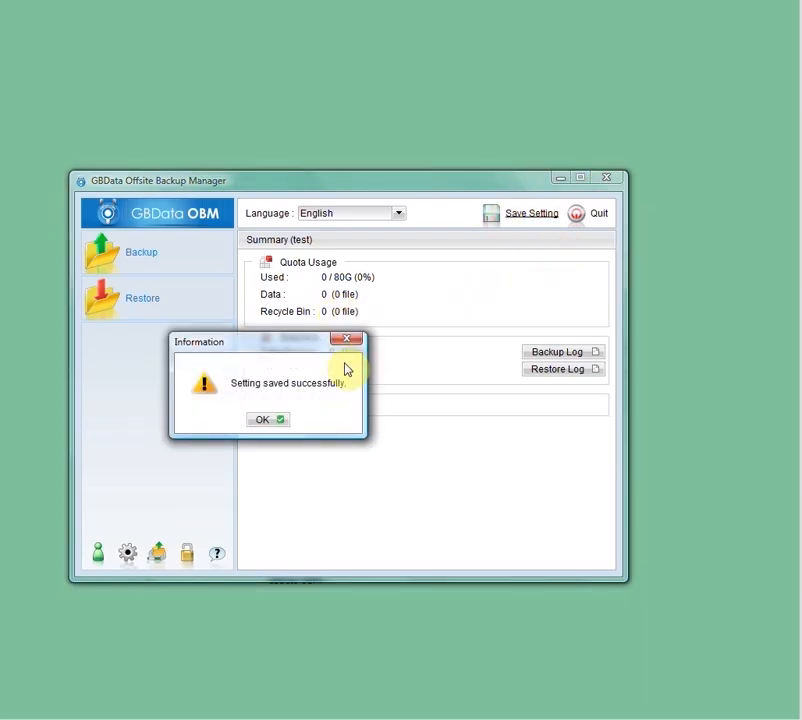
click(260, 418)
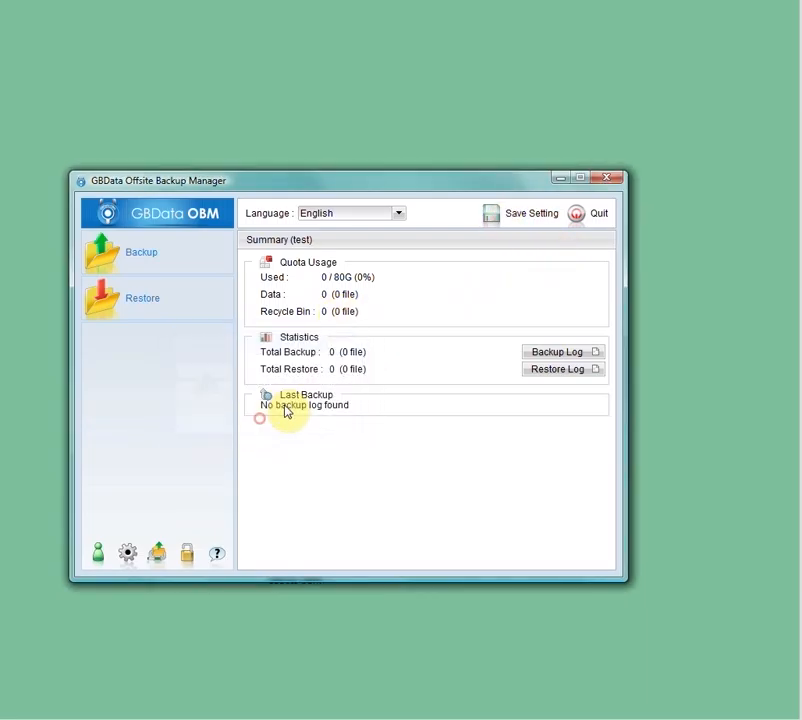
click(576, 214)
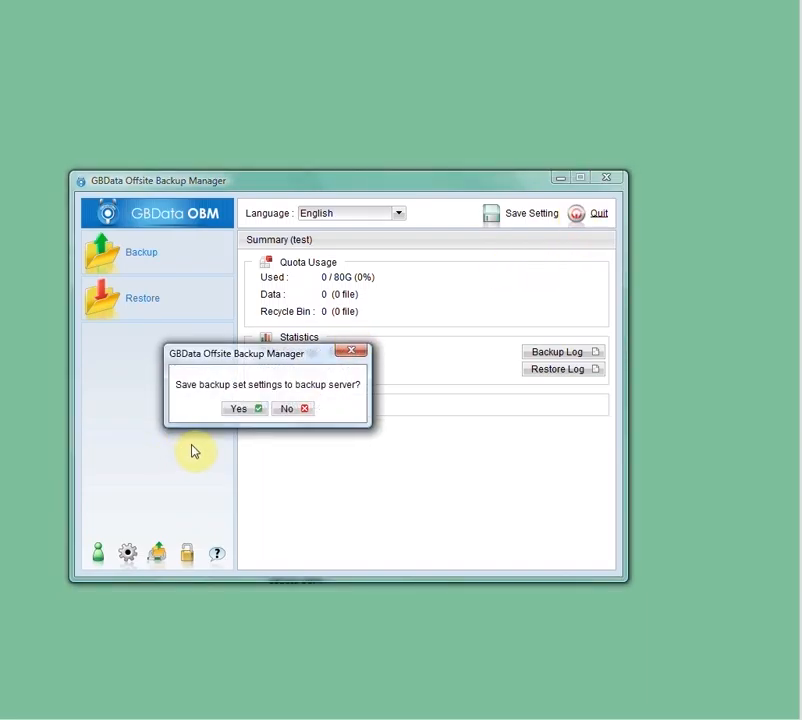
click(236, 409)
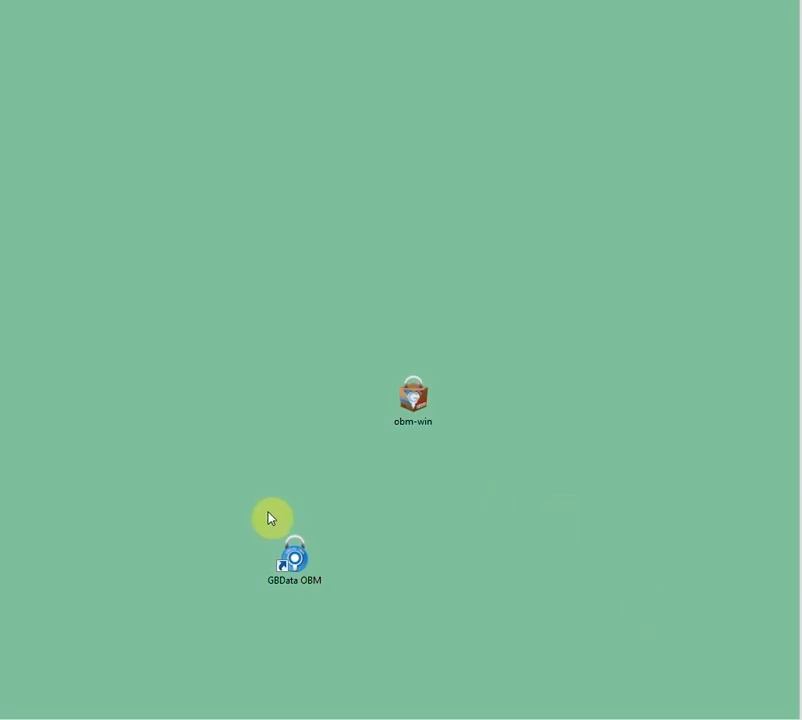
Reopen GBData OBM to review the Files set's source, schedule and encryption settings, and exit with the settings saved to the backup server
double_click(305, 560)
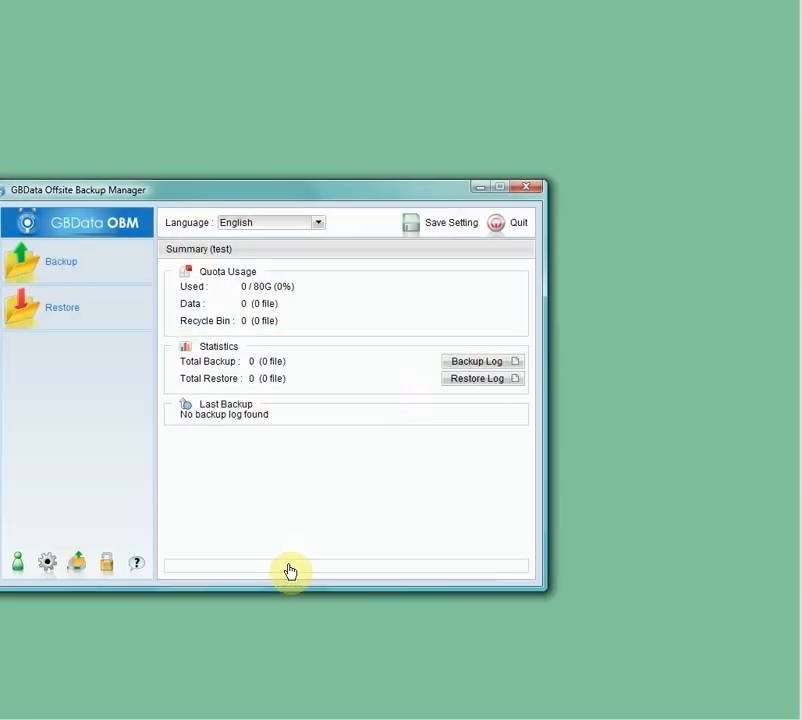
click(47, 562)
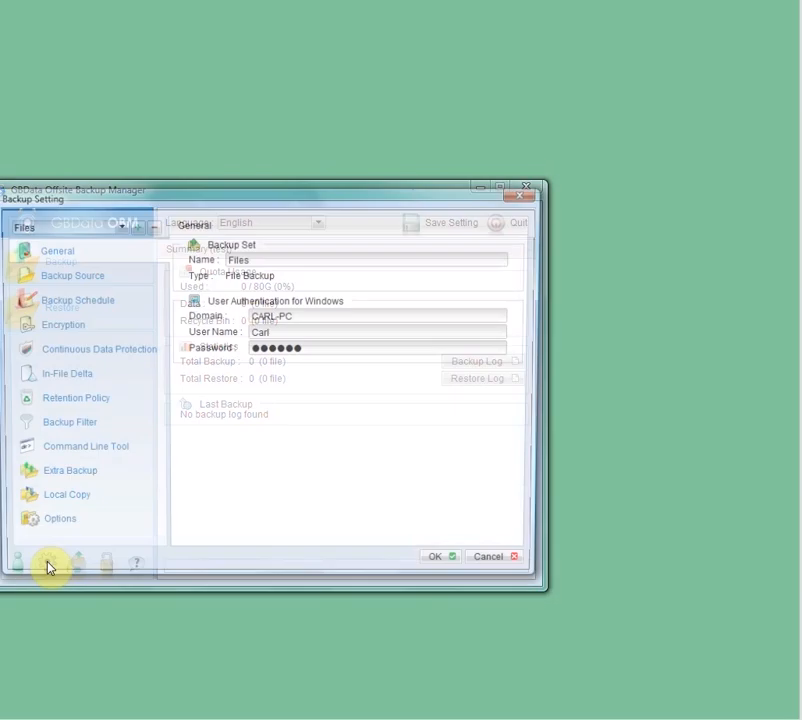
click(65, 279)
click(64, 305)
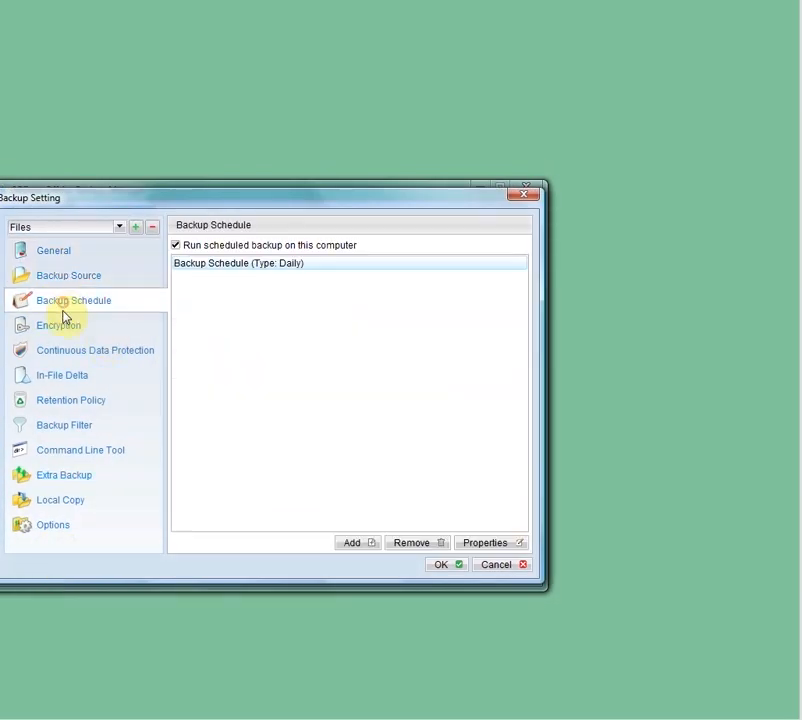
click(59, 326)
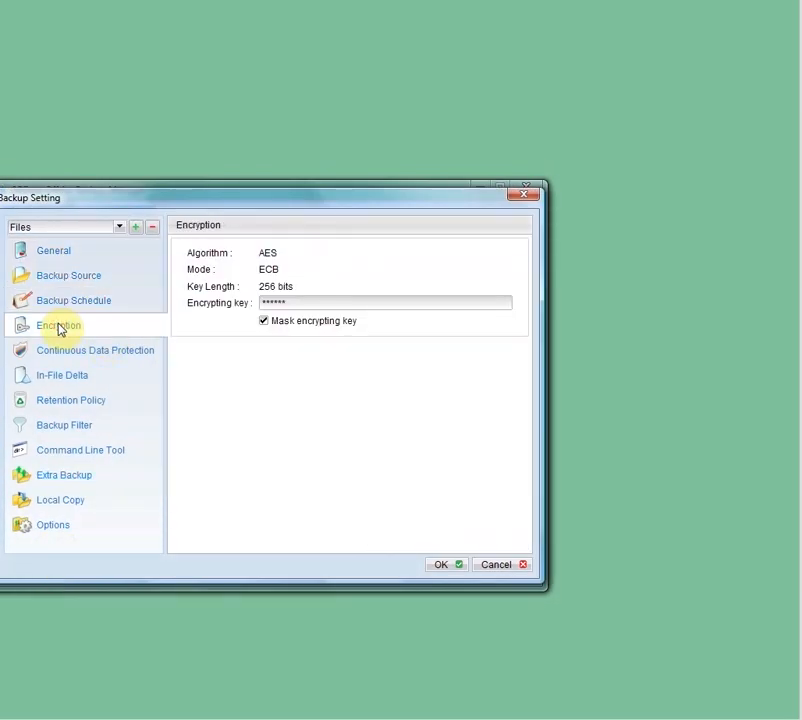
click(527, 197)
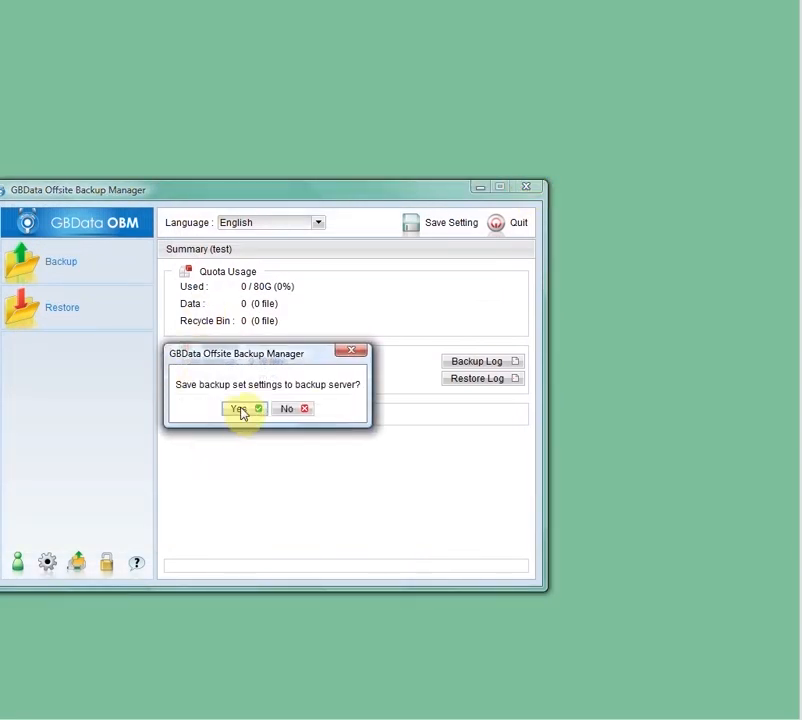
click(240, 410)
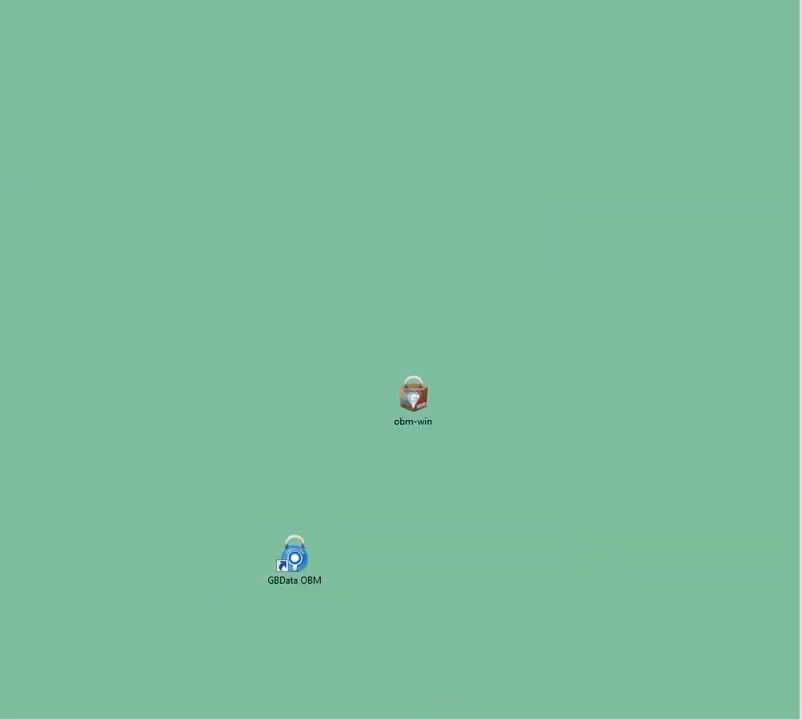